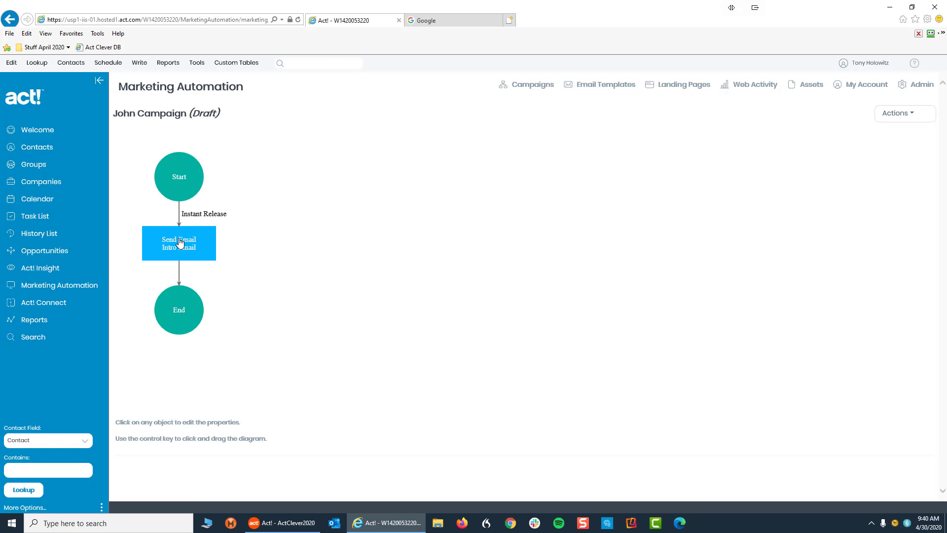
Step: Open the Edit Email Step dialog for the John Campaign's Intro Email step
{"action": "left_click", "coordinate": [179, 242]}
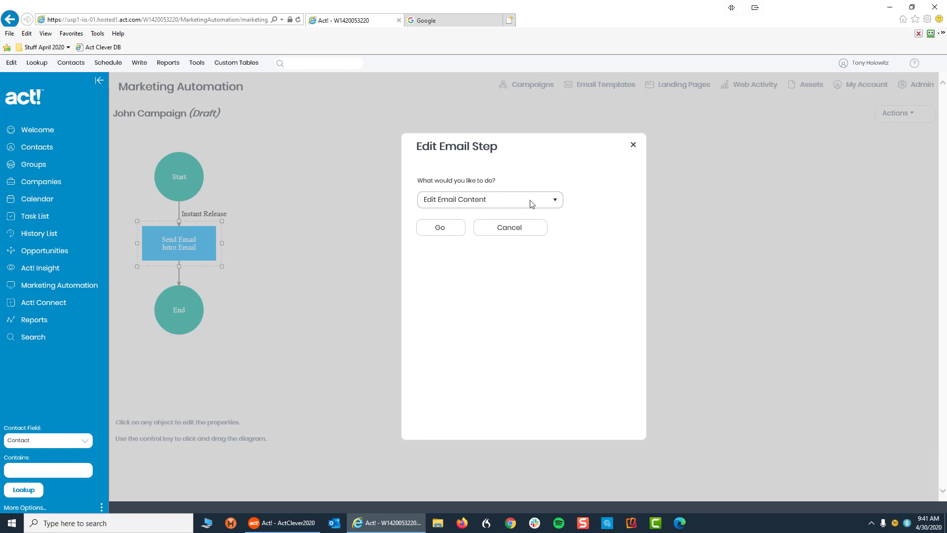
Step: Choose Edit Email Content for the Intro Email step and open its content editor
{"action": "left_click", "coordinate": [556, 199]}
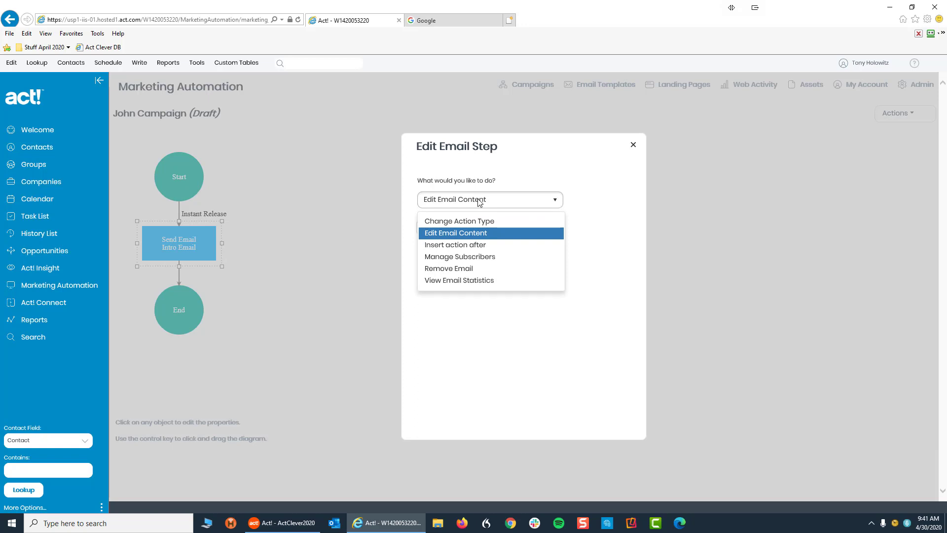
{"action": "left_click", "coordinate": [528, 201]}
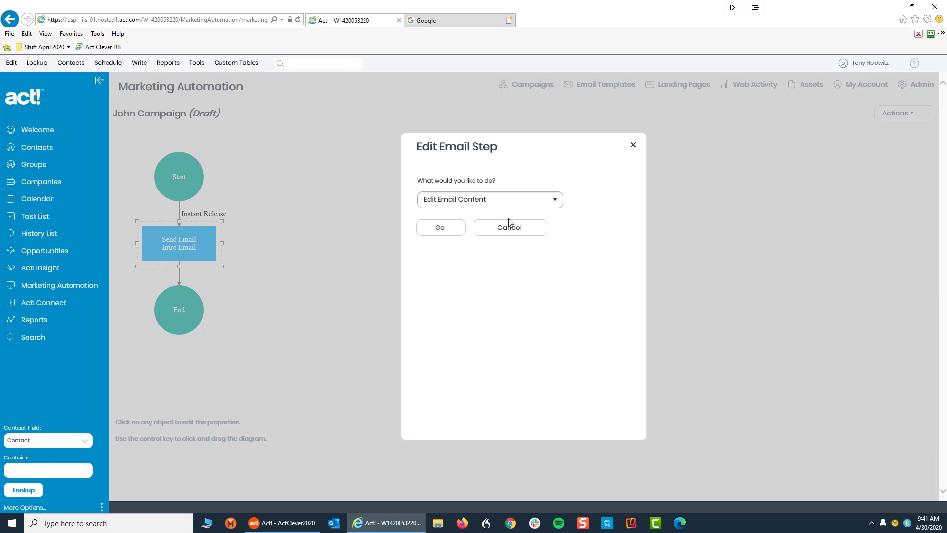
{"action": "left_click", "coordinate": [436, 228]}
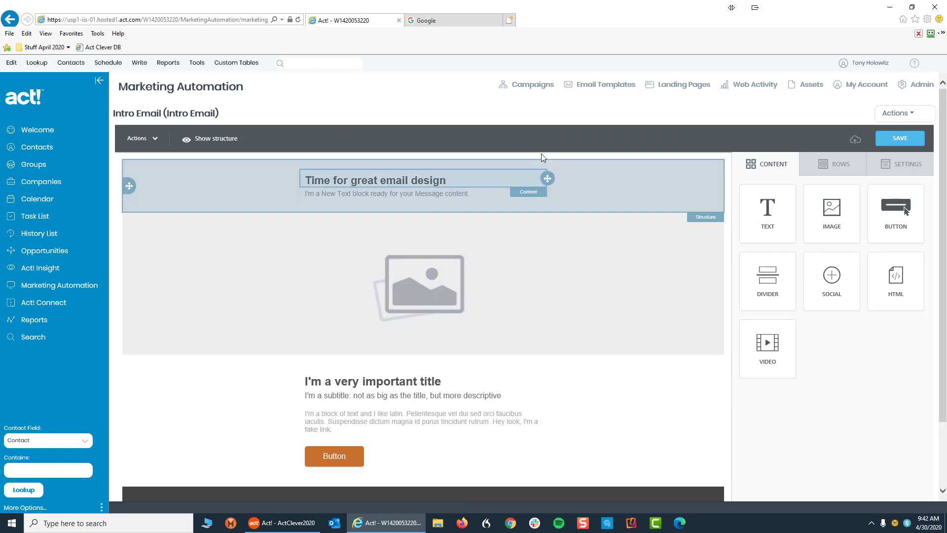
Step: Go to the Email Templates list of saved DragDrop marketing templates
{"action": "left_click", "coordinate": [598, 87]}
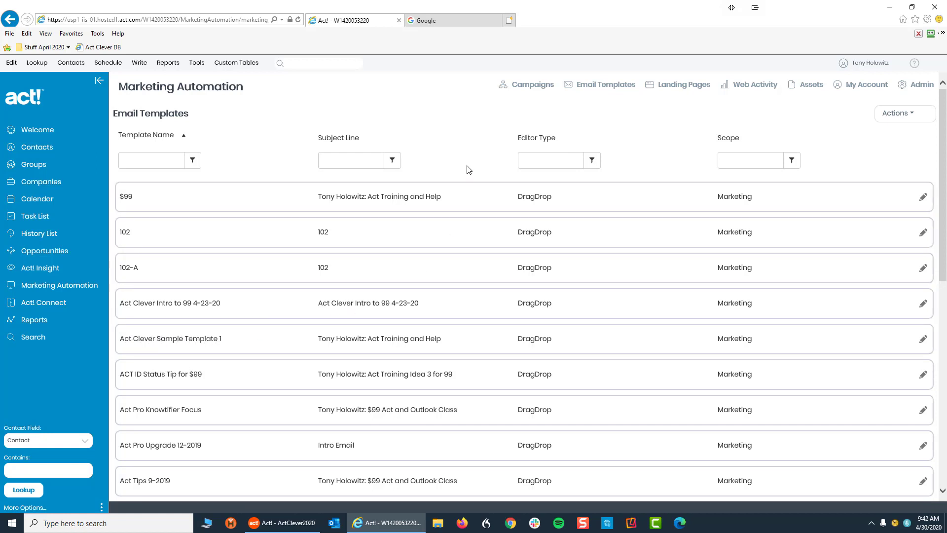
Step: Return to Campaigns and reopen the John Campaign draft flow diagram
{"action": "left_click", "coordinate": [535, 88]}
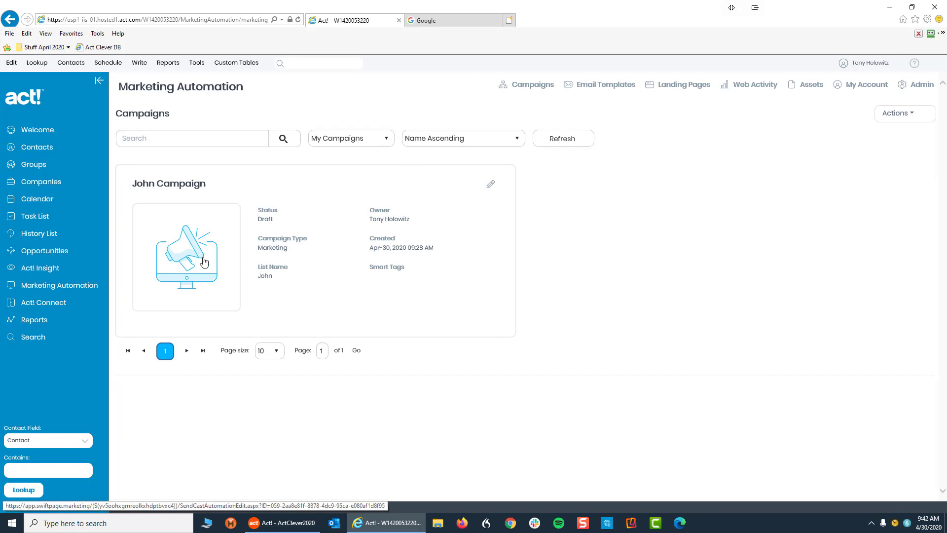
{"action": "left_click", "coordinate": [203, 261]}
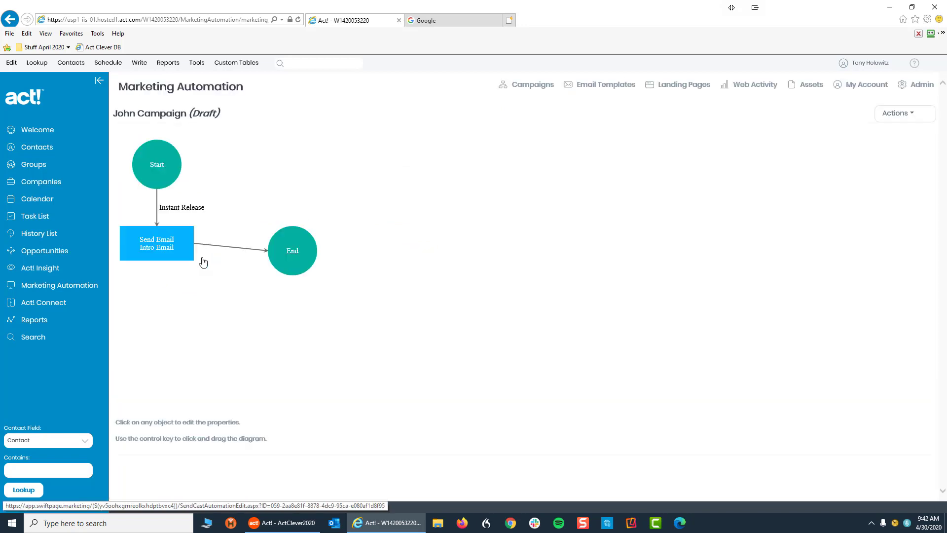
Step: Reopen the Intro Email content editor from the Send Email step and show its Actions list
{"action": "left_click", "coordinate": [179, 248]}
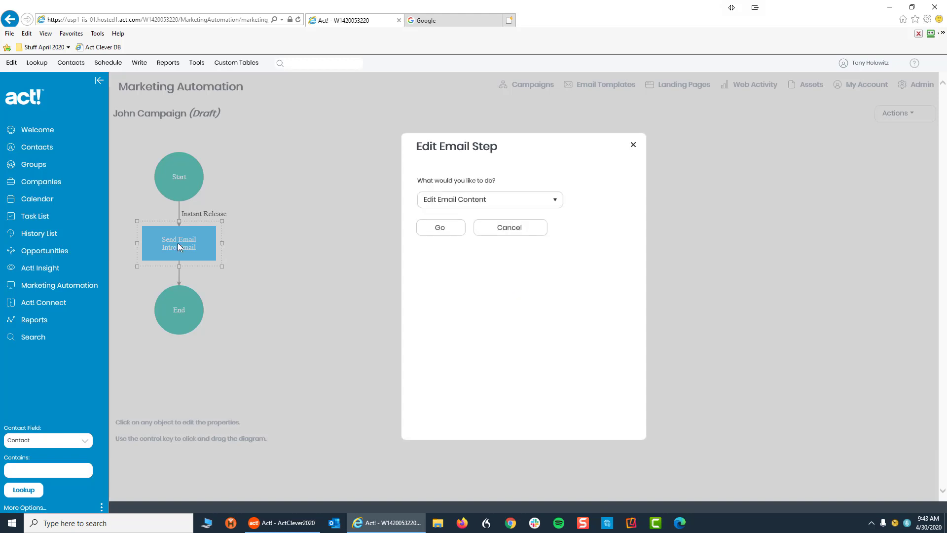
{"action": "left_click", "coordinate": [443, 233]}
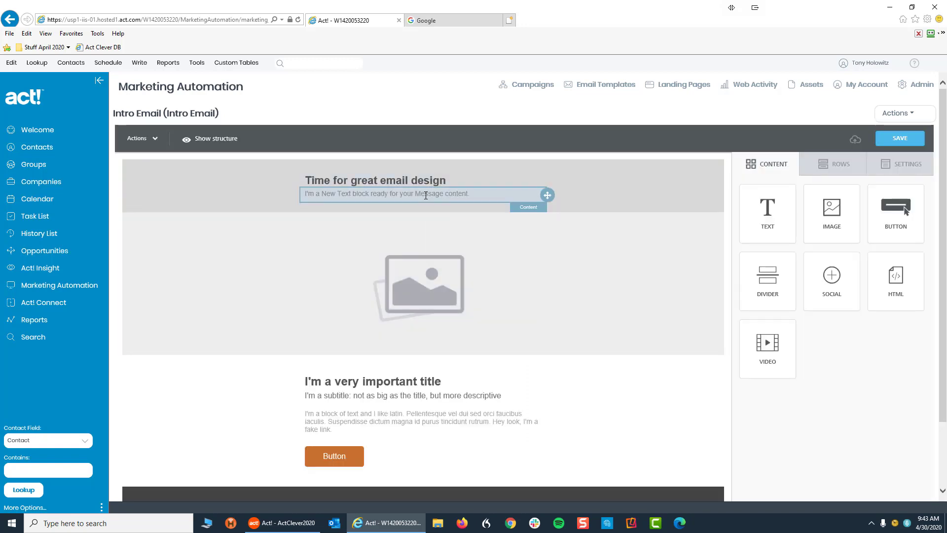
{"action": "left_click", "coordinate": [905, 116]}
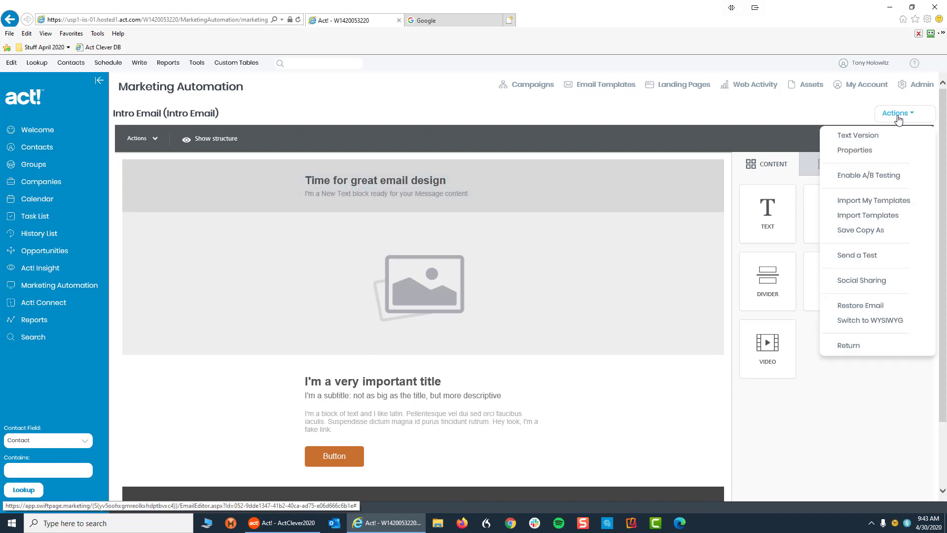
Step: Import Act Clever Sample Template 1 from My Templates into the Intro Email body
{"action": "left_click", "coordinate": [865, 202]}
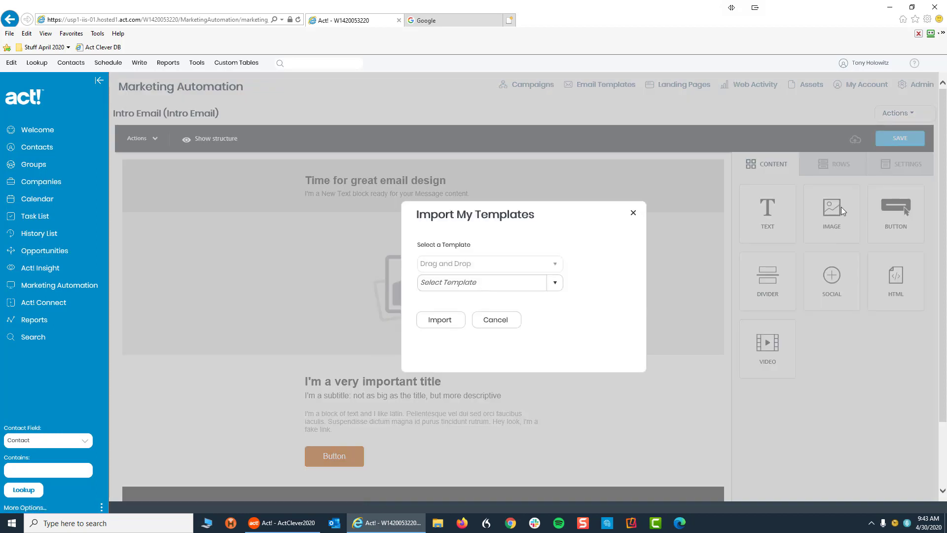
{"action": "left_click", "coordinate": [556, 283]}
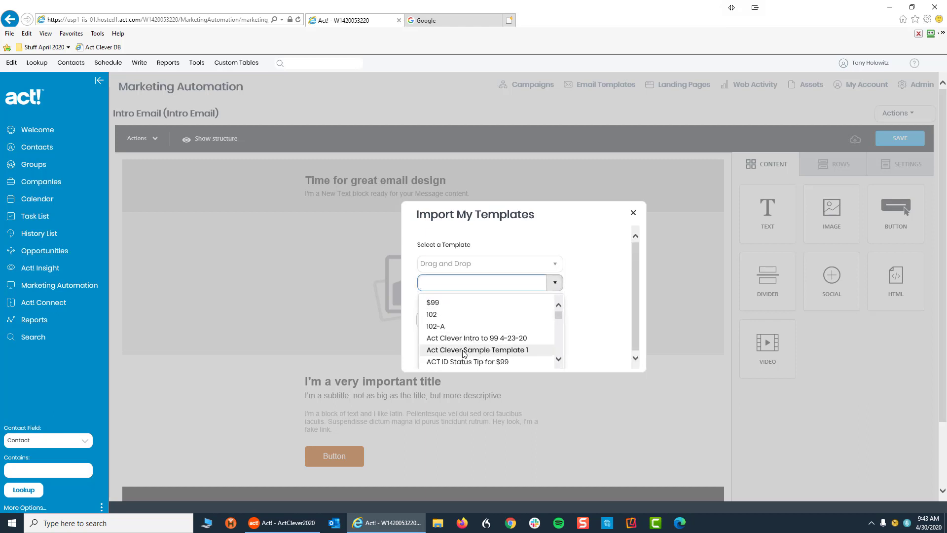
{"action": "left_click", "coordinate": [463, 350]}
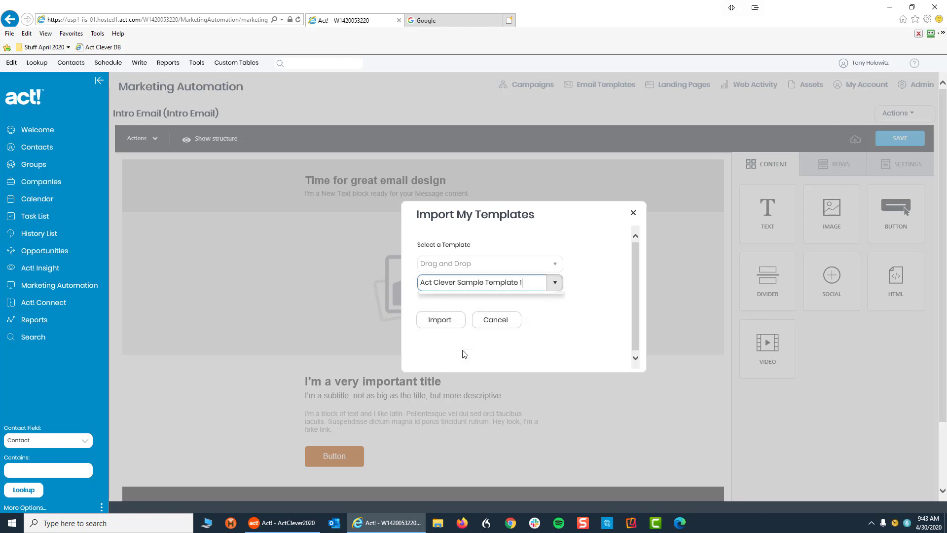
{"action": "left_click", "coordinate": [440, 320]}
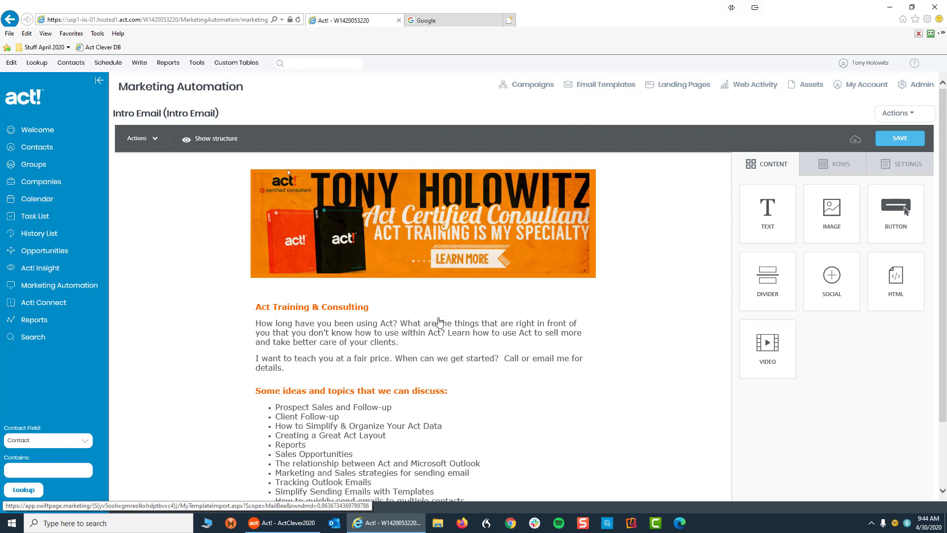
Step: Save the email with the imported template and bring up its Properties showing name and subject
{"action": "scroll", "coordinate": [438, 321], "scroll_direction": "down", "scroll_amount": 5}
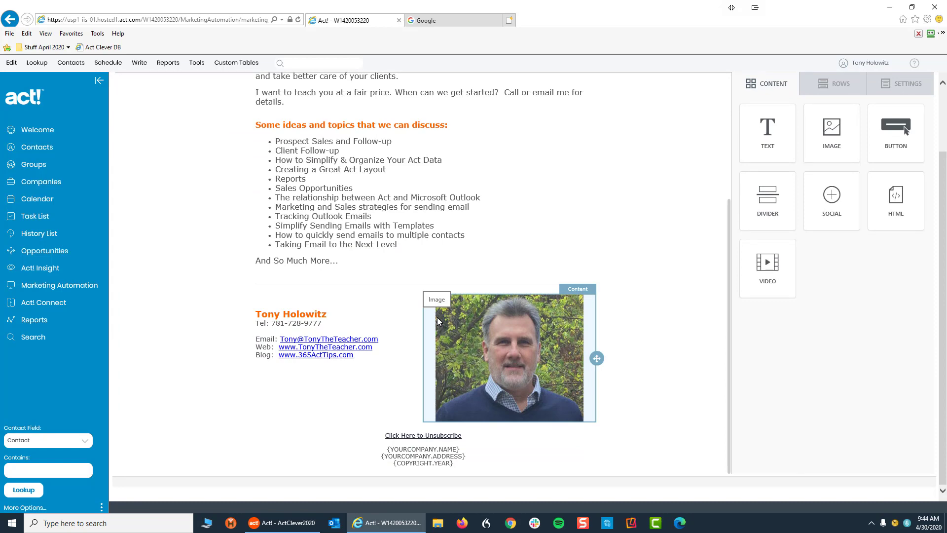
{"action": "scroll", "coordinate": [530, 244], "scroll_direction": "up", "scroll_amount": 6}
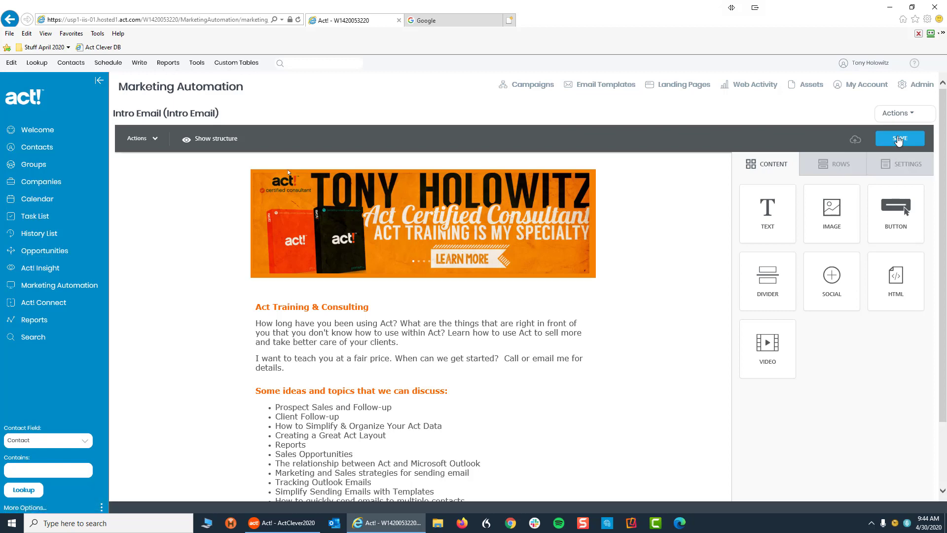
{"action": "left_click", "coordinate": [898, 140]}
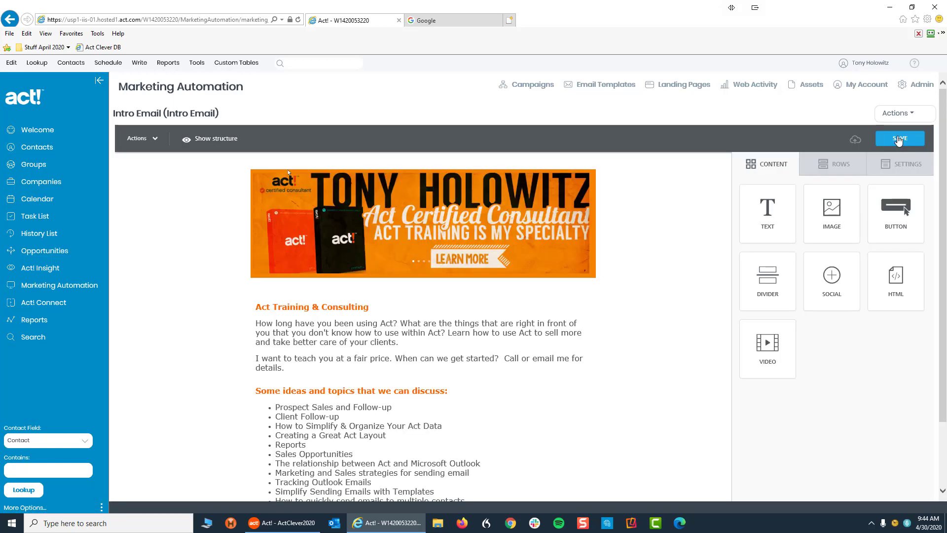
{"action": "left_click", "coordinate": [911, 114]}
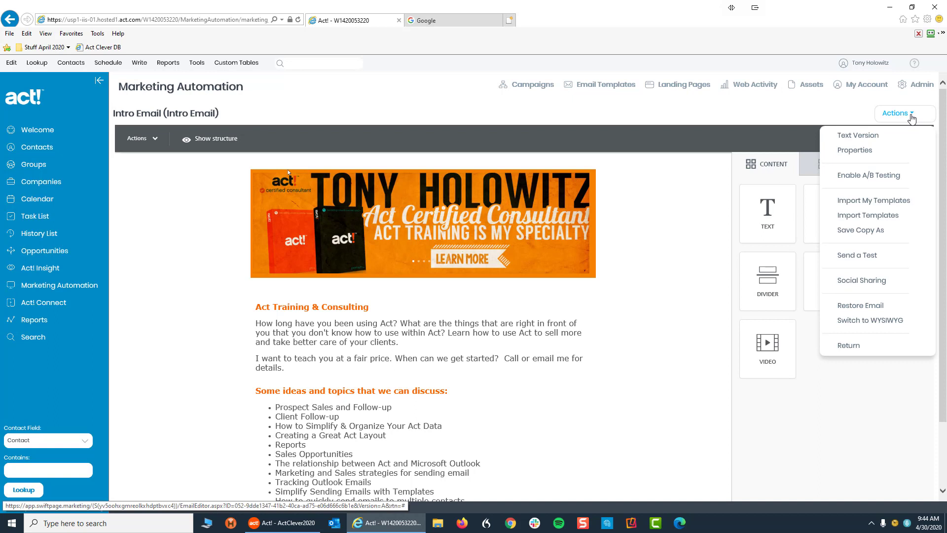
{"action": "left_click", "coordinate": [857, 151]}
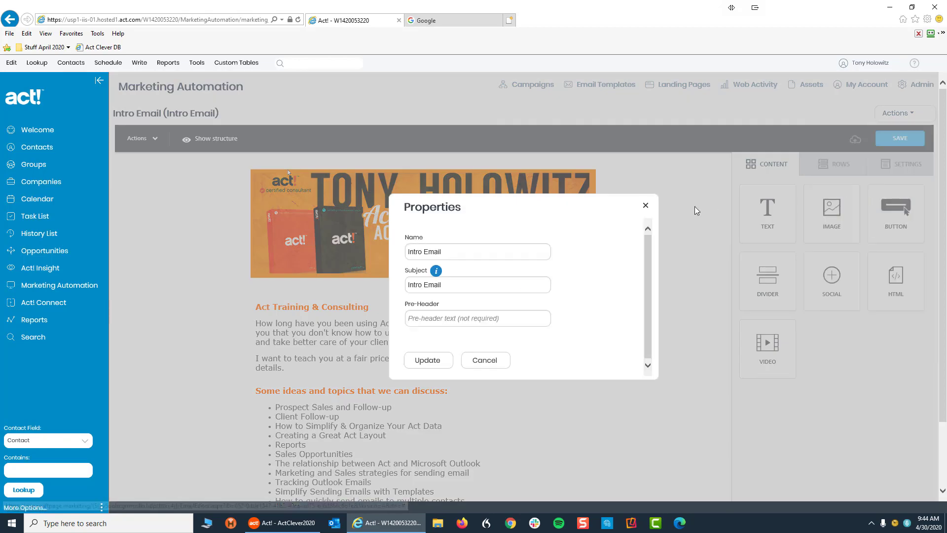
Step: Rename the email from Intro Email to 'Bluebox Text Sample'
{"action": "left_click", "coordinate": [448, 253]}
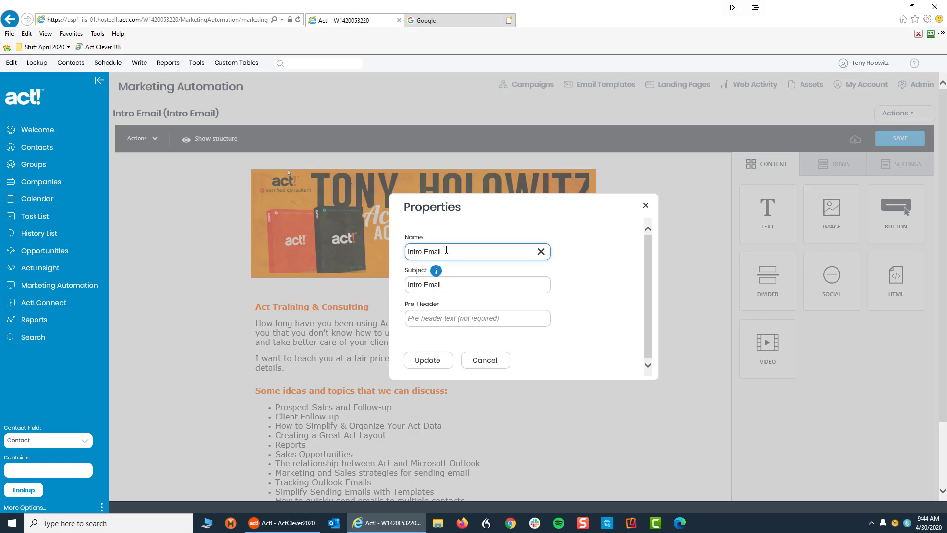
{"action": "key", "text": "ctrl+a"}
{"action": "type", "text": "Bluebox Text Sample"}
Step: Replace the subject with the sender's name followed by ': Sample Email'
{"action": "left_click", "coordinate": [472, 284]}
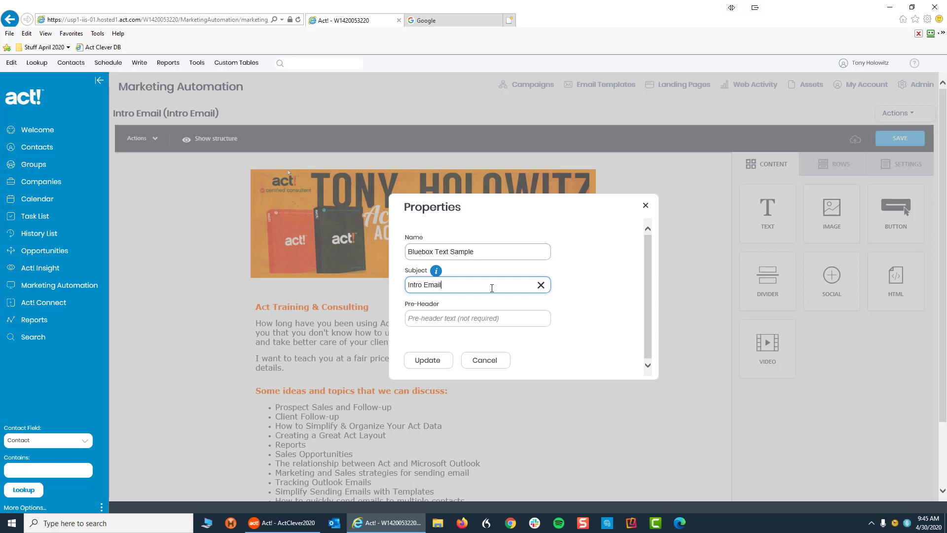
{"action": "key", "text": "BackSpace"}
{"action": "key", "text": "BackSpace"}
{"action": "key", "text": "BackSpace"}
{"action": "key", "text": "BackSpace"}
{"action": "key", "text": "BackSpace"}
{"action": "key", "text": "BackSpace"}
{"action": "key", "text": "BackSpace"}
{"action": "key", "text": "BackSpace"}
{"action": "key", "text": "BackSpace"}
{"action": "key", "text": "BackSpace"}
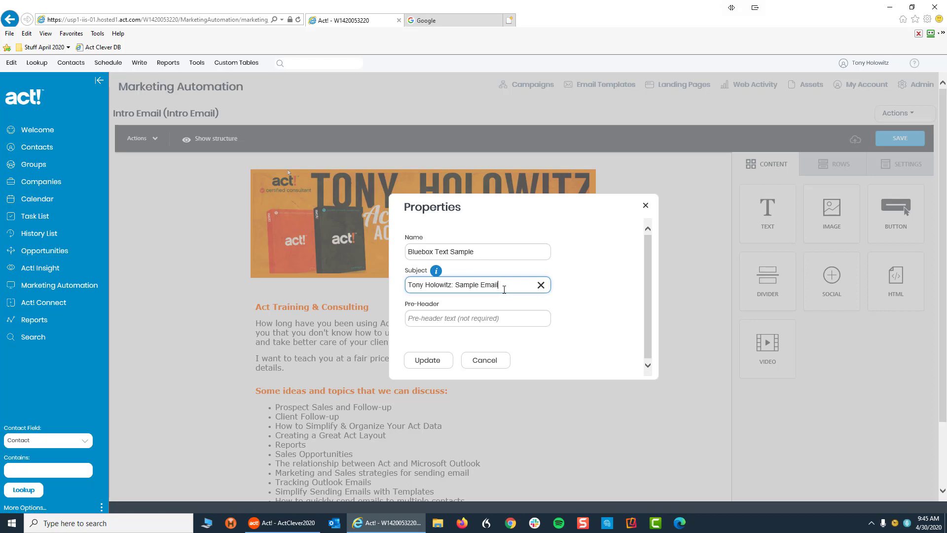
Step: Apply and save the new name and subject, then return to the John Campaign flow
{"action": "left_click", "coordinate": [433, 364]}
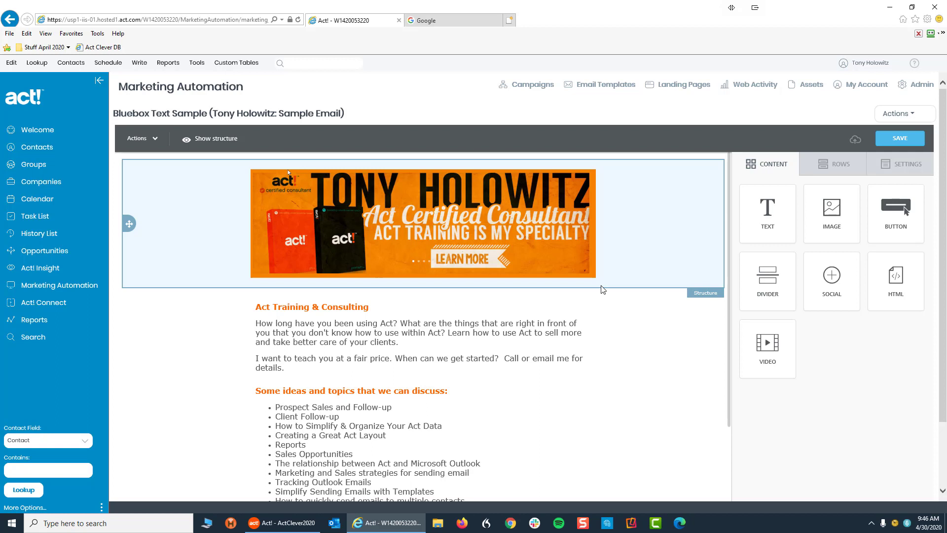
{"action": "left_click", "coordinate": [900, 139]}
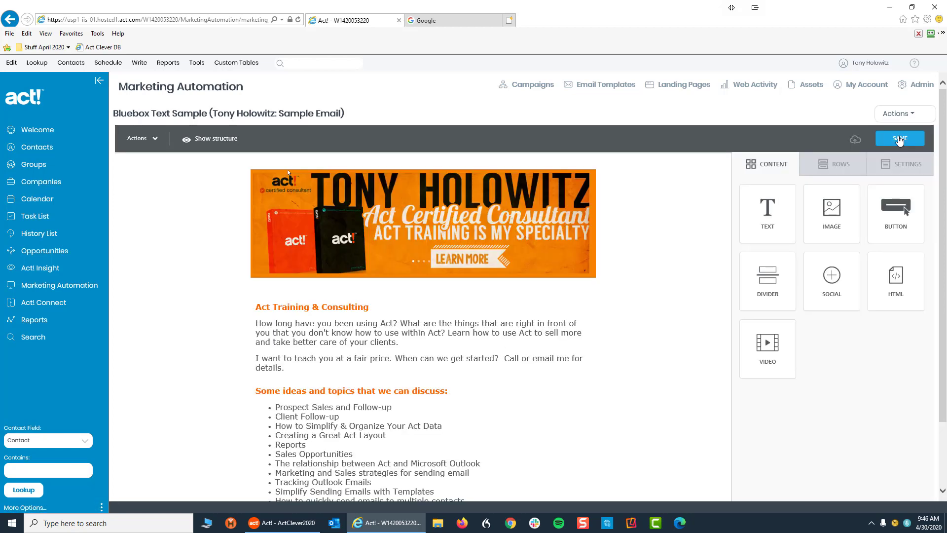
{"action": "left_click", "coordinate": [909, 116]}
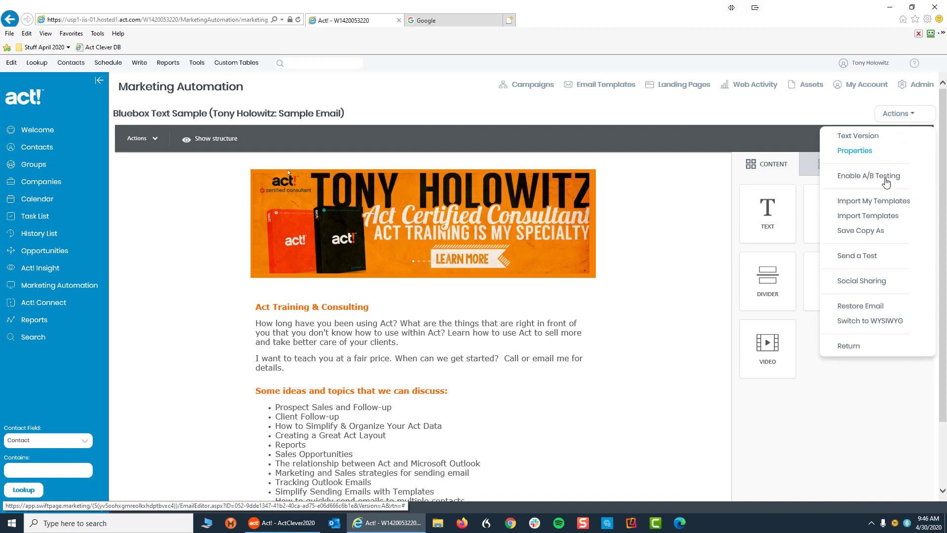
{"action": "left_click", "coordinate": [848, 346]}
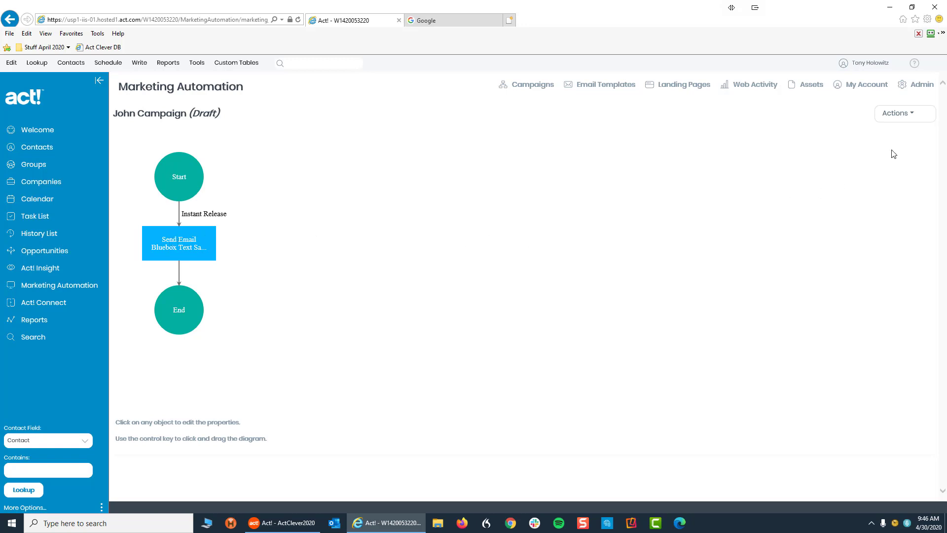
Step: Reopen the Bluebox Text Sample email's content editor from the campaign's Send Email step
{"action": "left_click", "coordinate": [914, 120]}
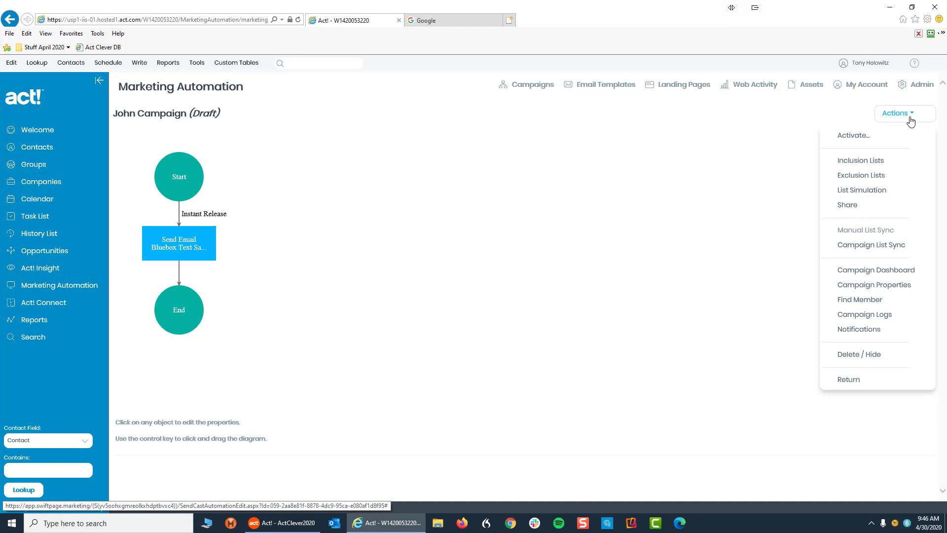
{"action": "left_click", "coordinate": [170, 245]}
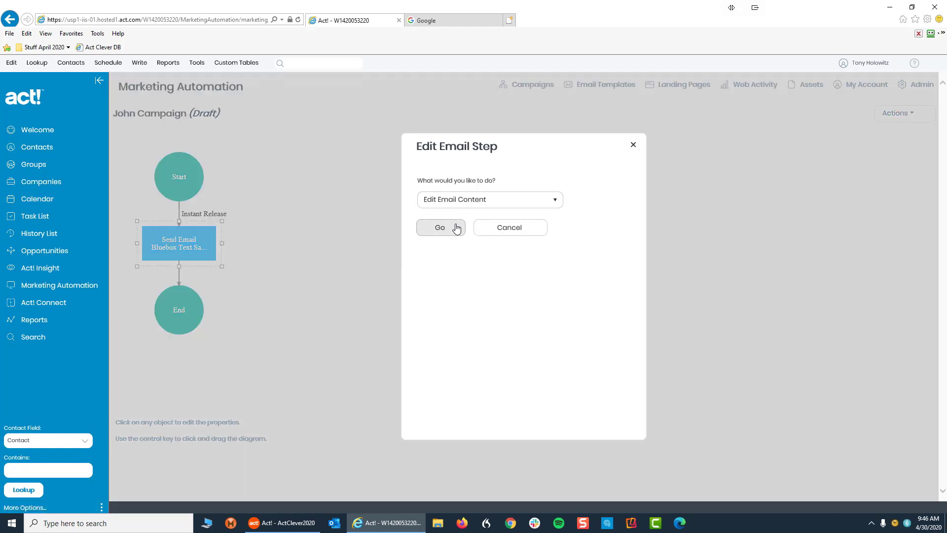
{"action": "left_click", "coordinate": [442, 231]}
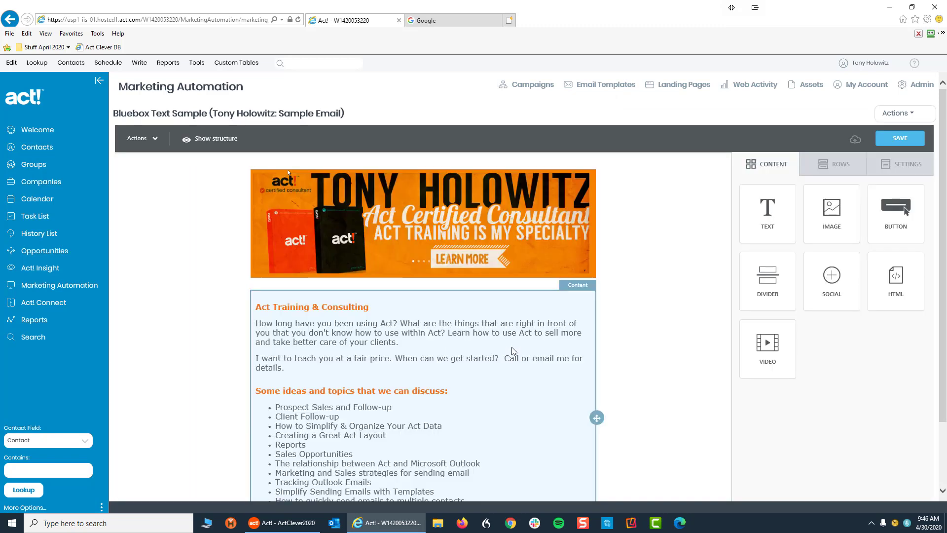
Step: Send a test of the Bluebox Text Sample email to the prefilled recipient address and dismiss the confirmation
{"action": "left_click", "coordinate": [911, 117]}
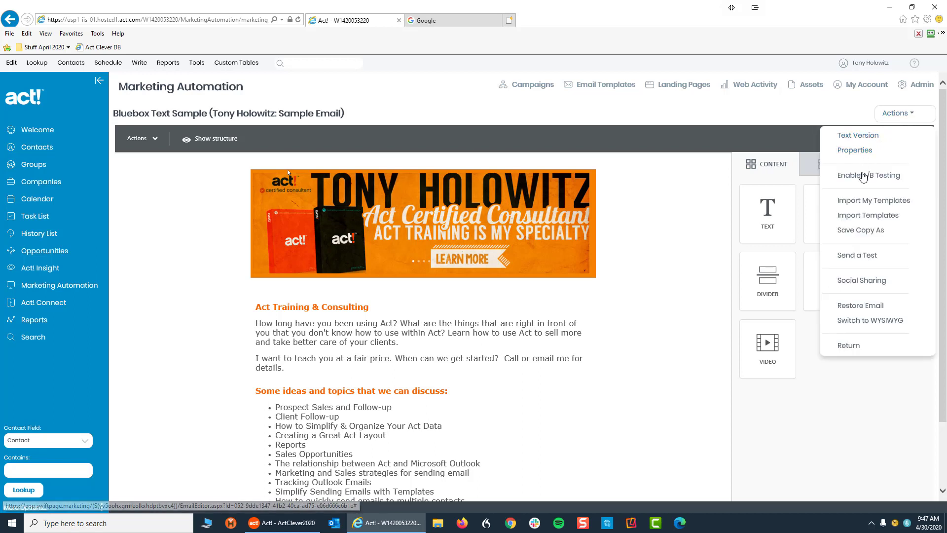
{"action": "left_click", "coordinate": [856, 255]}
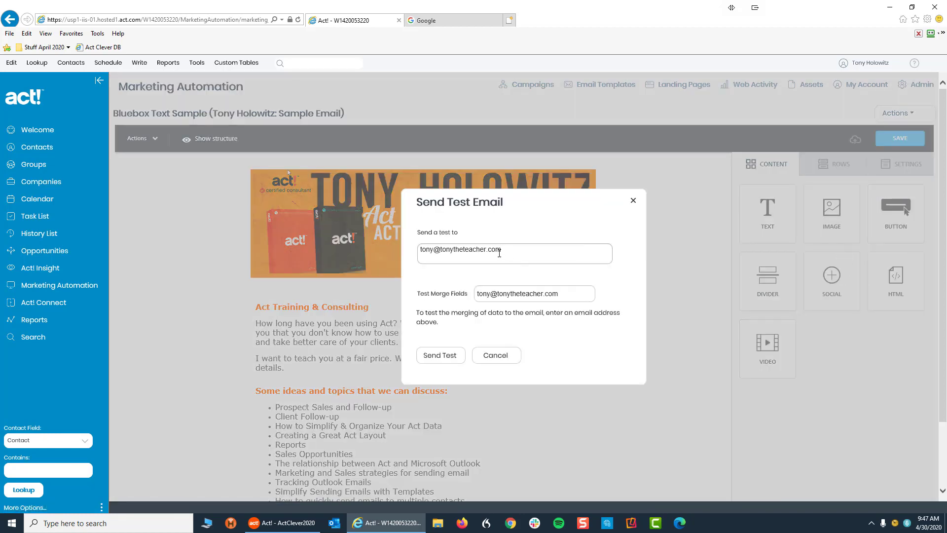
{"action": "left_click", "coordinate": [553, 261]}
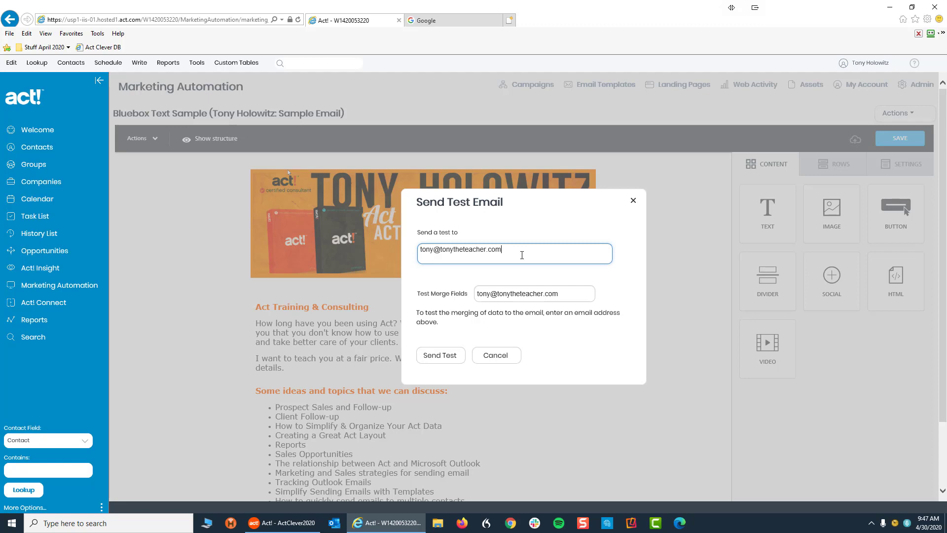
{"action": "left_click", "coordinate": [441, 357]}
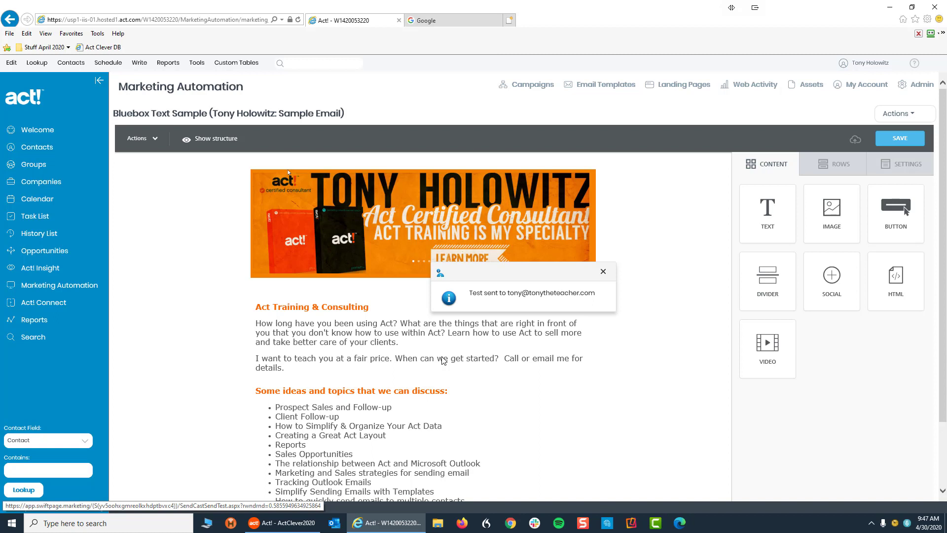
{"action": "left_click", "coordinate": [602, 271]}
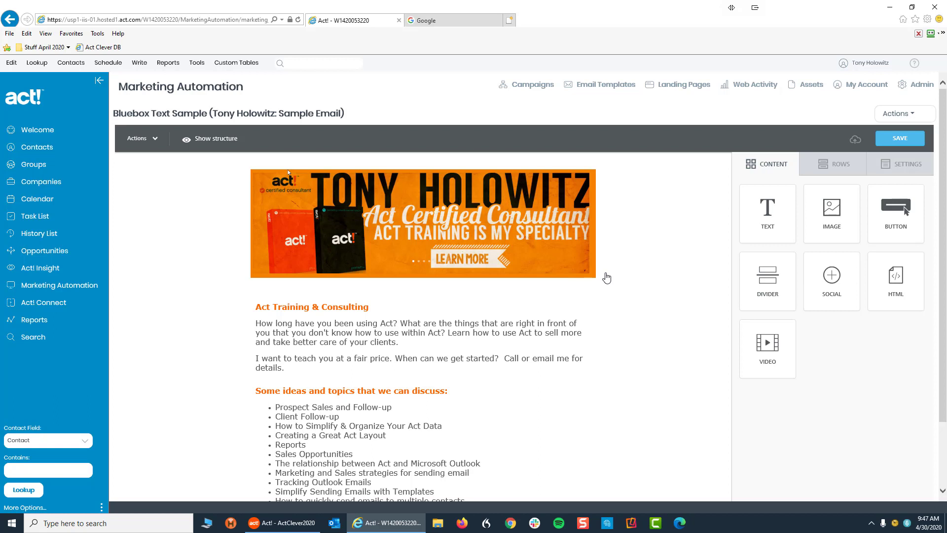
Step: Leave the email editor for the John Campaign draft flow diagram, then check its Actions list
{"action": "left_click", "coordinate": [910, 118]}
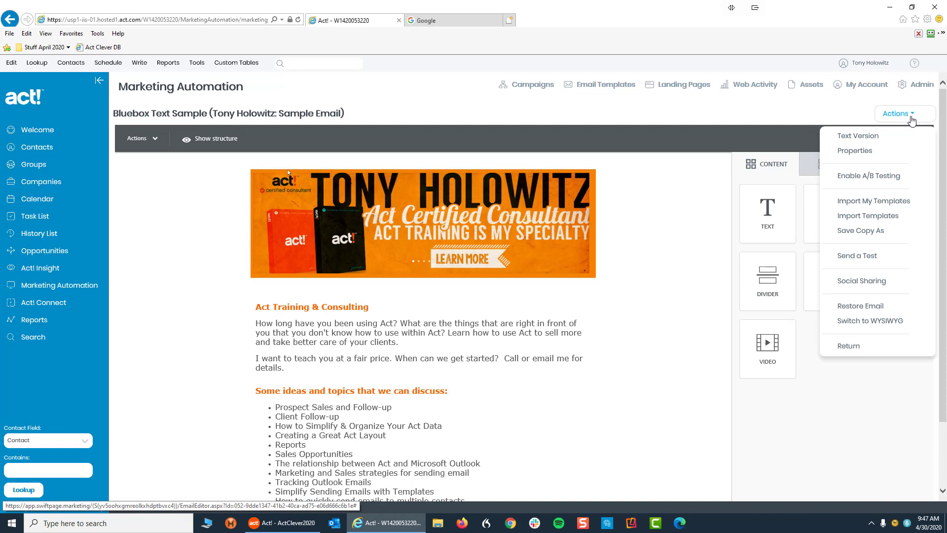
{"action": "left_click", "coordinate": [843, 353]}
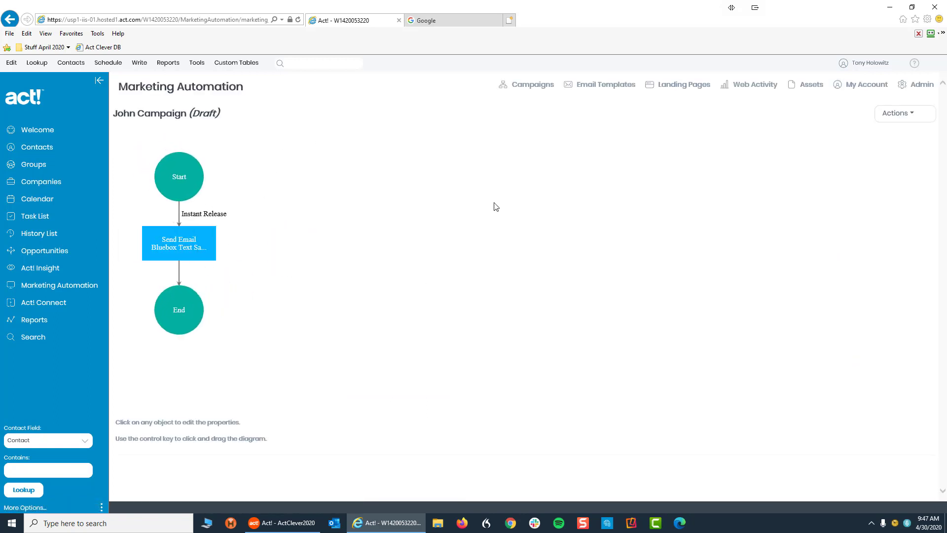
{"action": "left_click", "coordinate": [911, 115]}
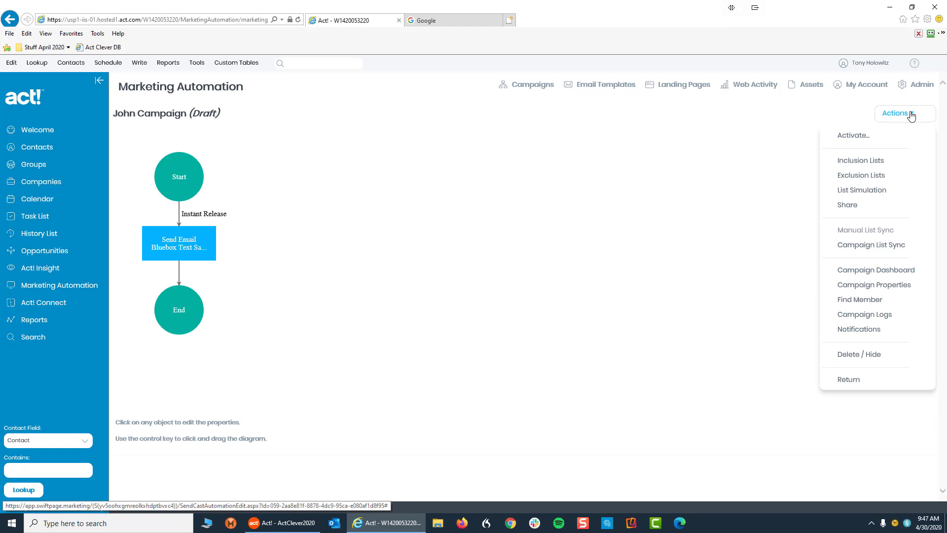
{"action": "left_click", "coordinate": [517, 276]}
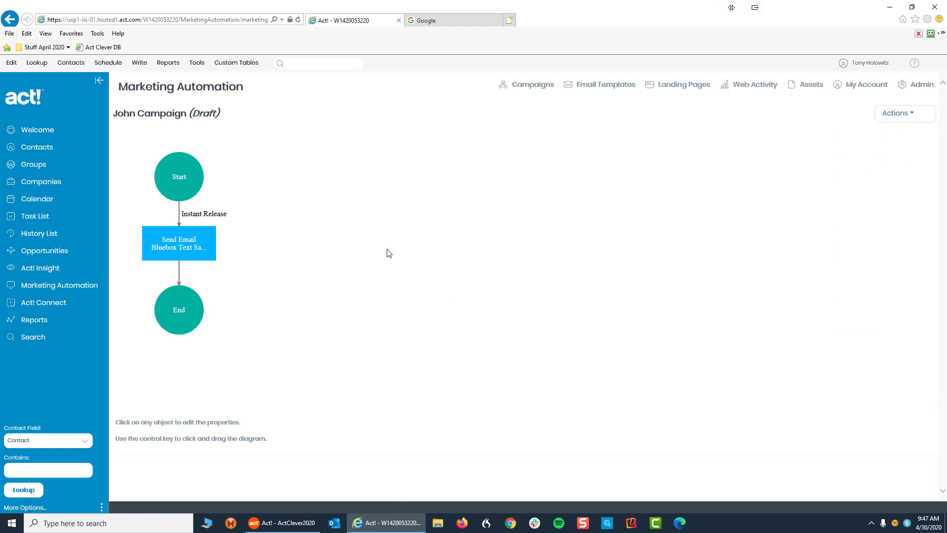